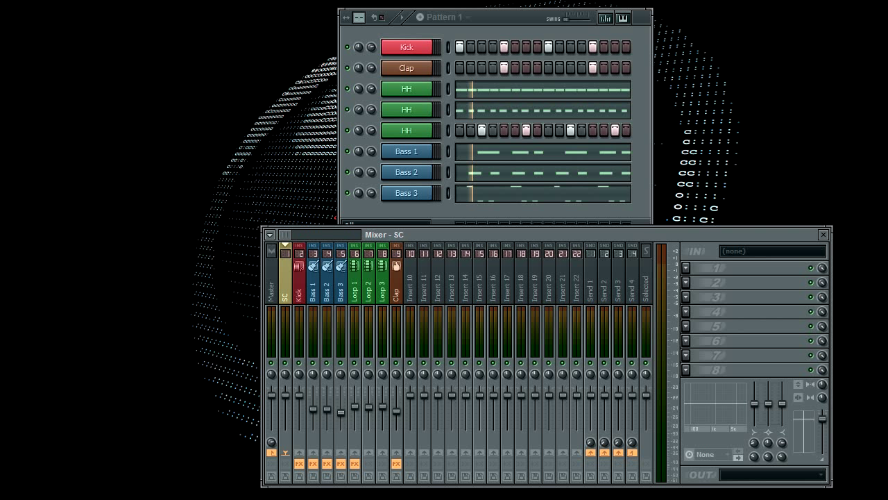
- Play the pattern briefly, then stop playback
click(409, 49)
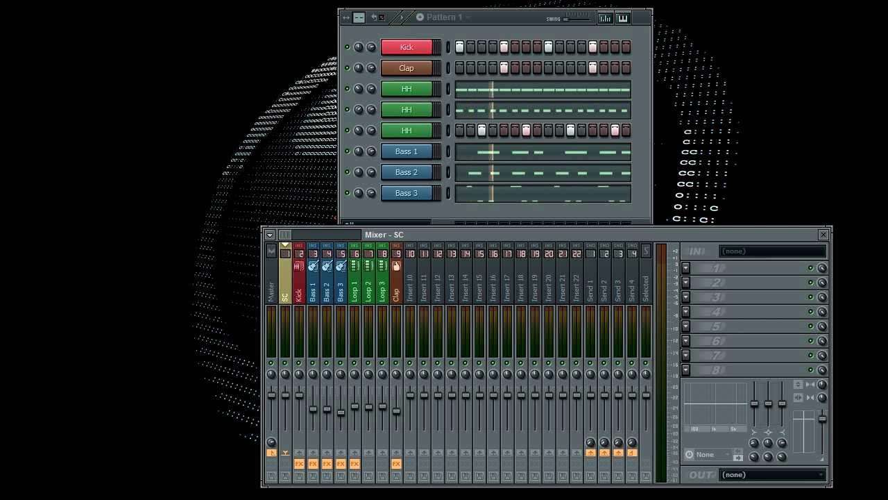
key(space)
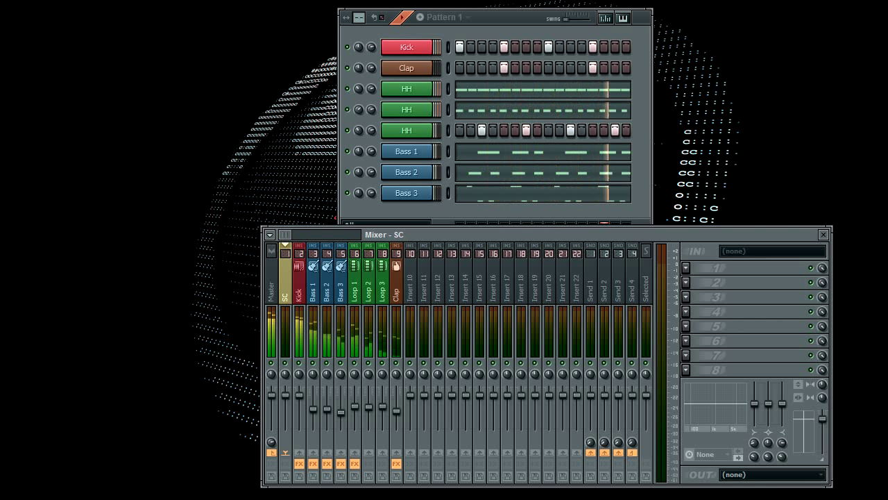
key(space)
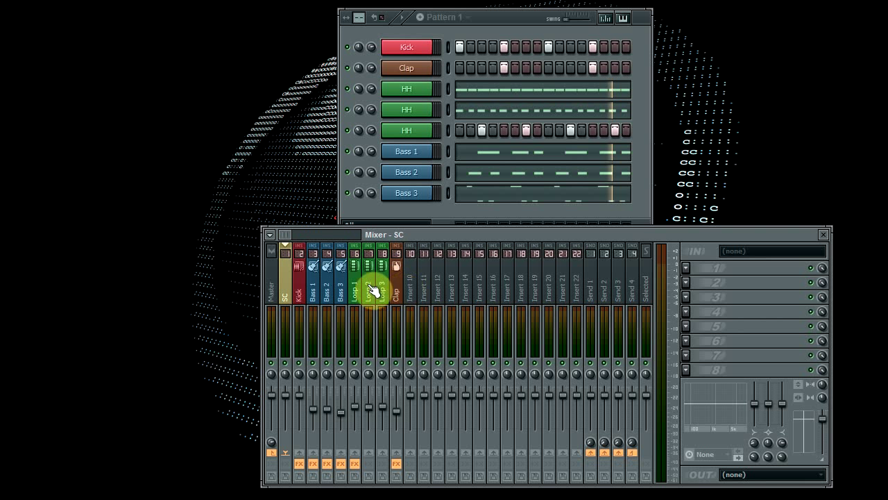
- Clone the Kick channel and rename the copy SC
right_click(419, 45)
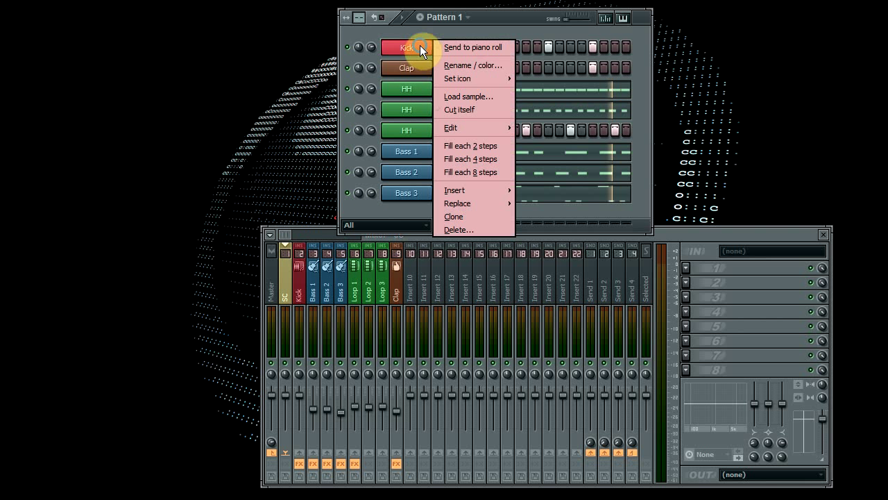
click(469, 215)
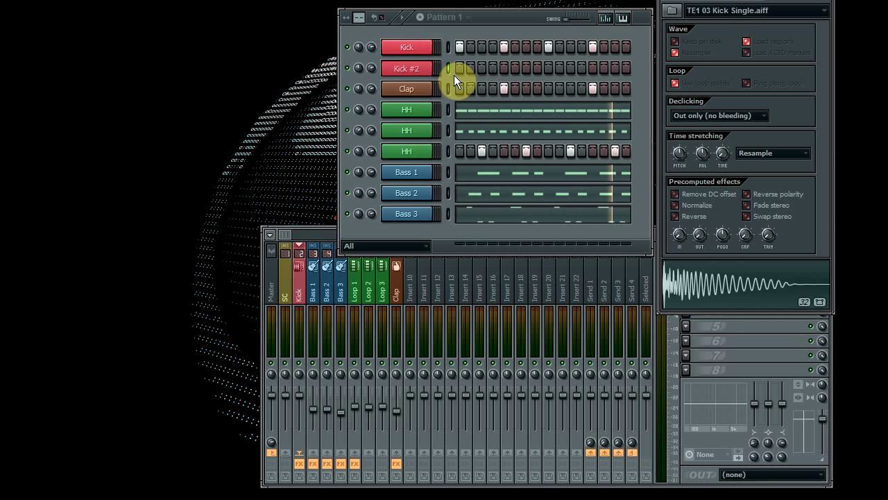
shift+click(428, 71)
text(SC)
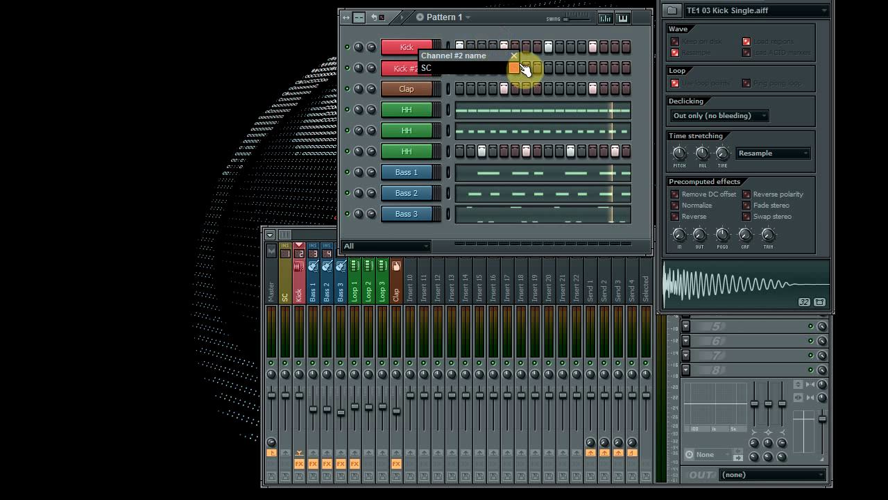
- Colour the SC channel yellow and route it to mixer FX track 1
click(515, 68)
text(C)
click(519, 170)
key(Return)
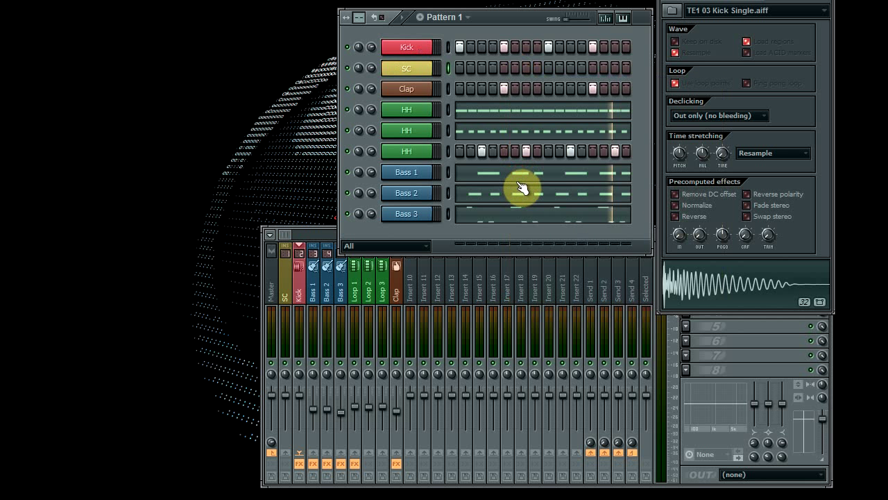
click(430, 67)
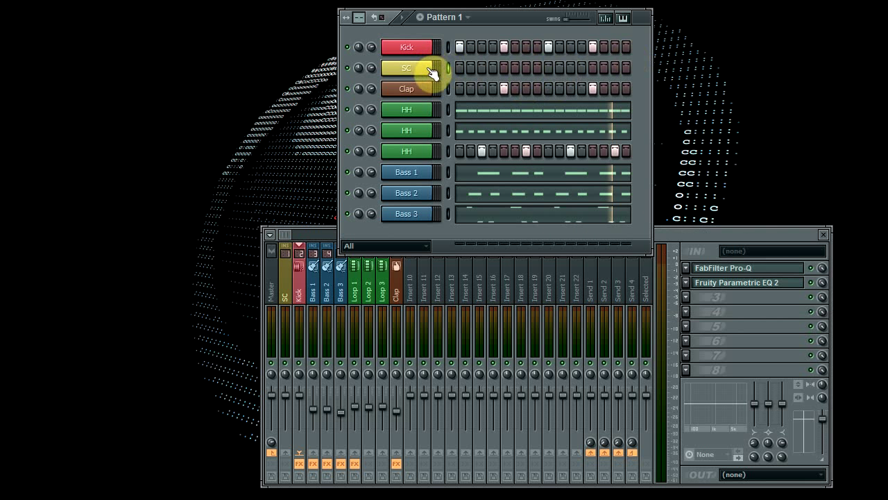
mouse_move(810, 35)
mouse_down()
mouse_move(791, 11)
mouse_move(822, 42)
mouse_up()
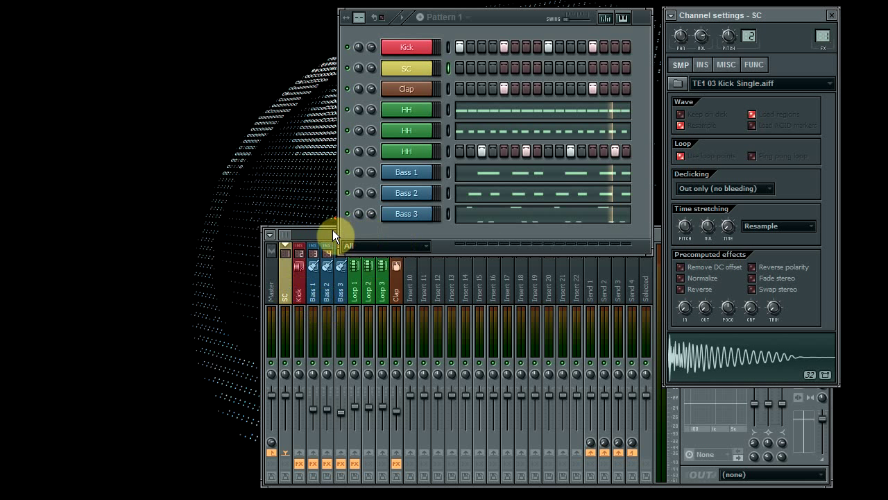
- Load Fruity Peak Controller into the first effect slot of the SC mixer track
click(535, 273)
drag(554, 236, 467, 251)
click(202, 297)
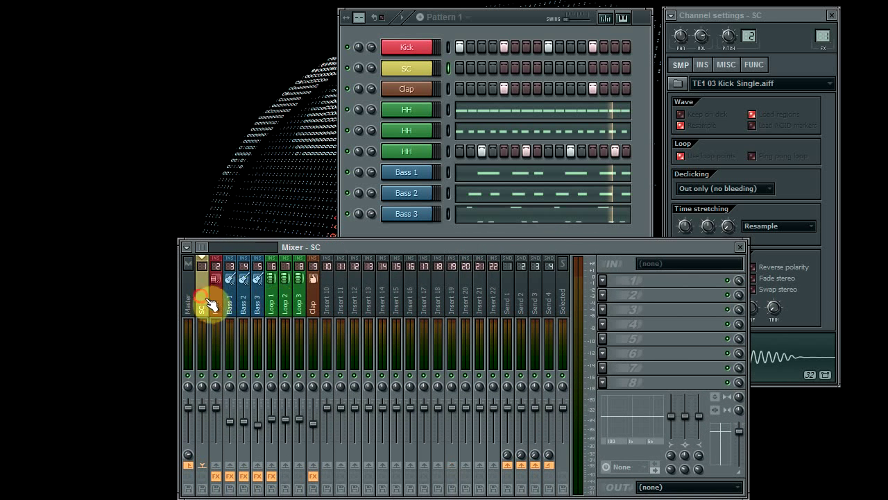
click(605, 282)
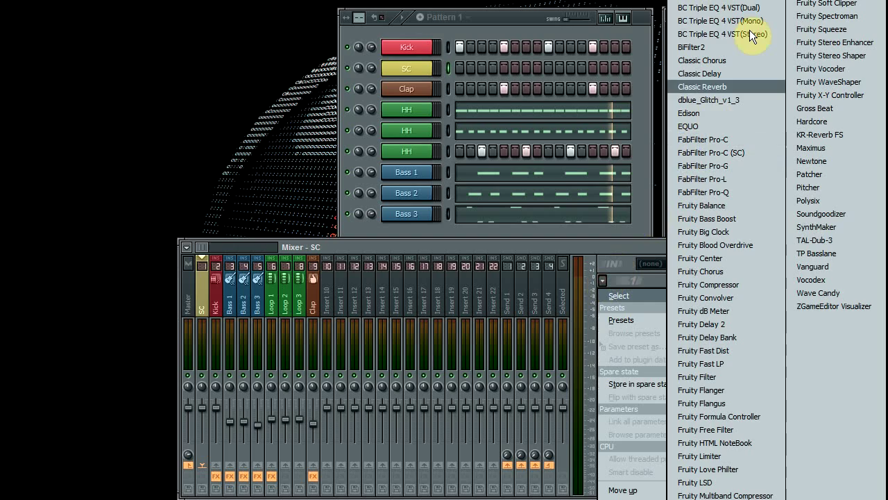
click(826, 2)
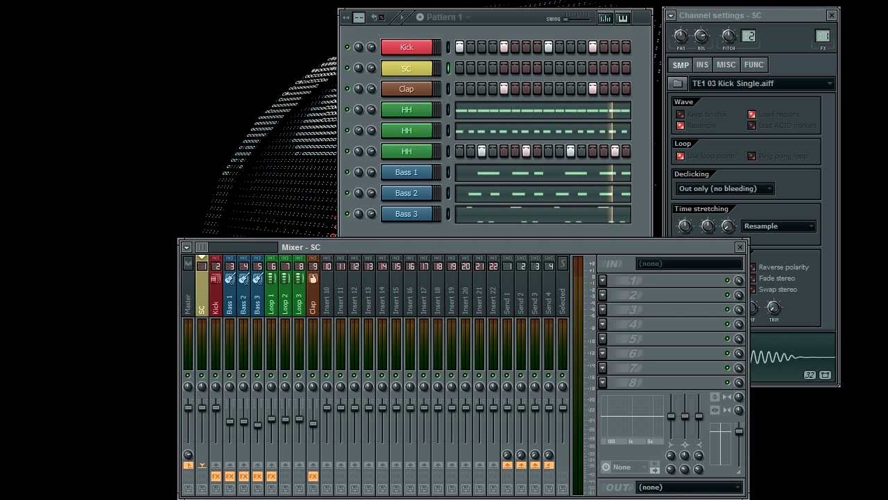
drag(152, 80, 184, 54)
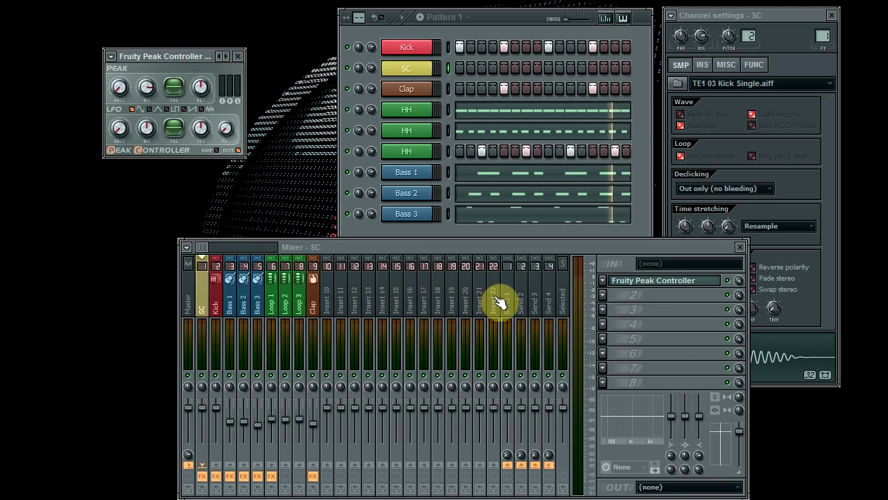
- Widen the mixer to show inserts up to 32 and reposition the window
click(415, 247)
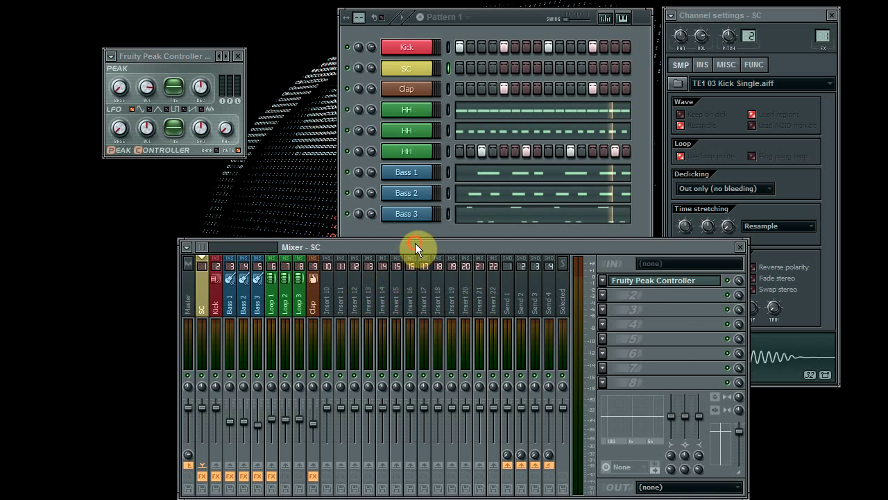
double_click(416, 243)
double_click(419, 243)
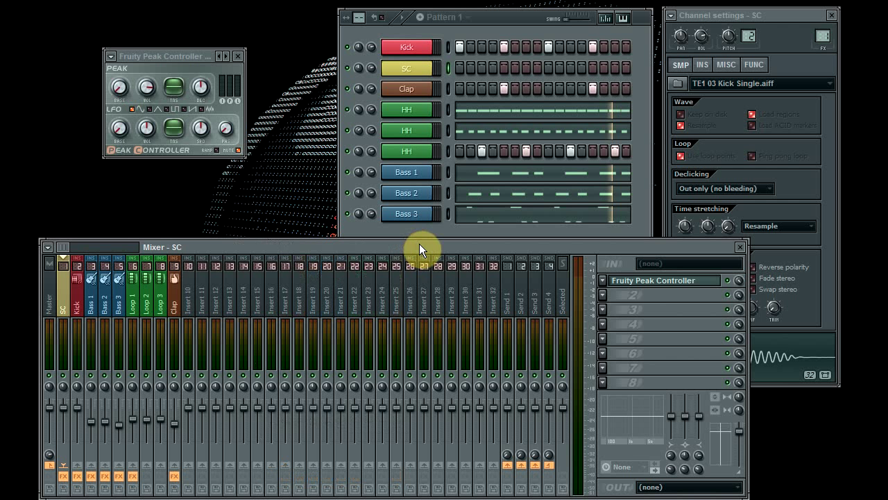
drag(419, 244, 489, 237)
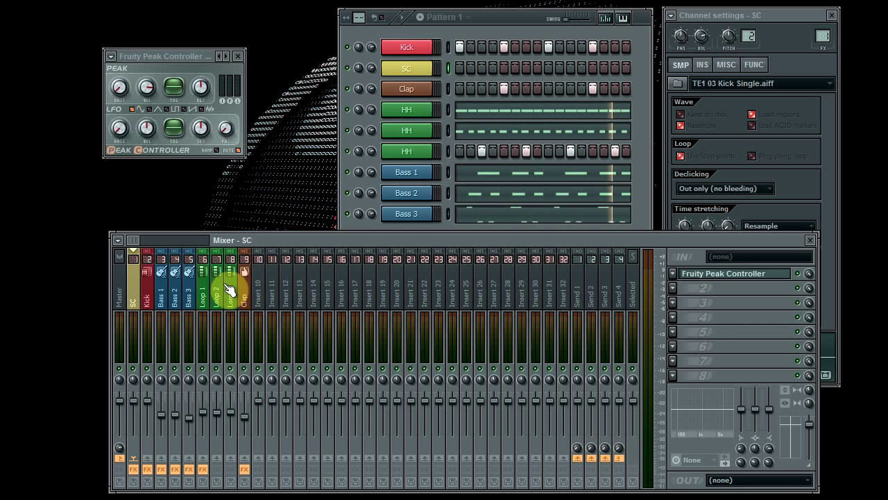
- Load Fruity Balance into an empty effect slot on the Bass 1 track
click(162, 292)
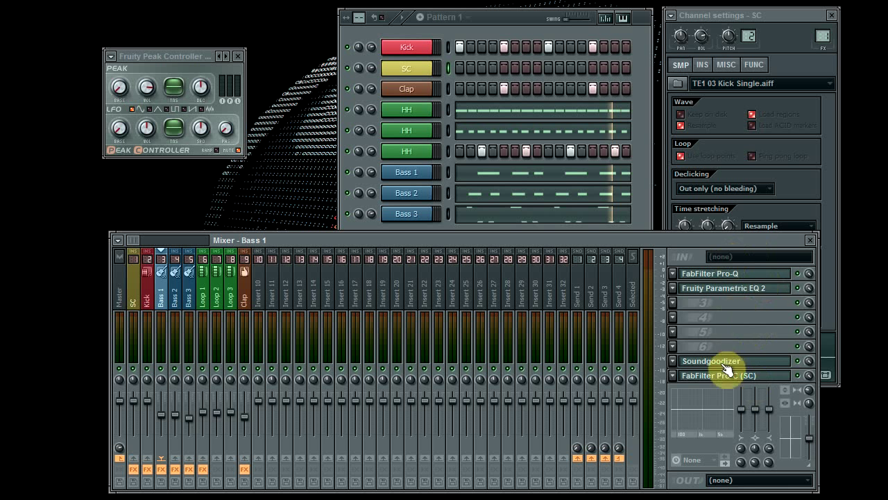
click(672, 303)
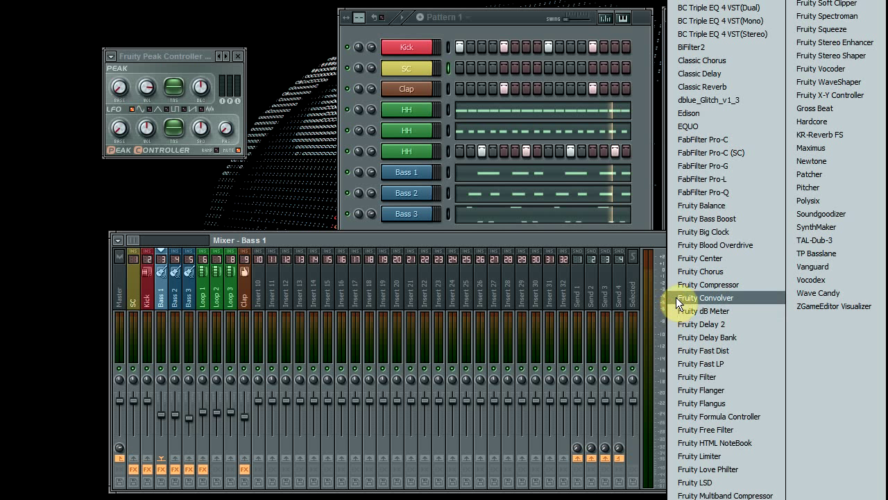
click(709, 208)
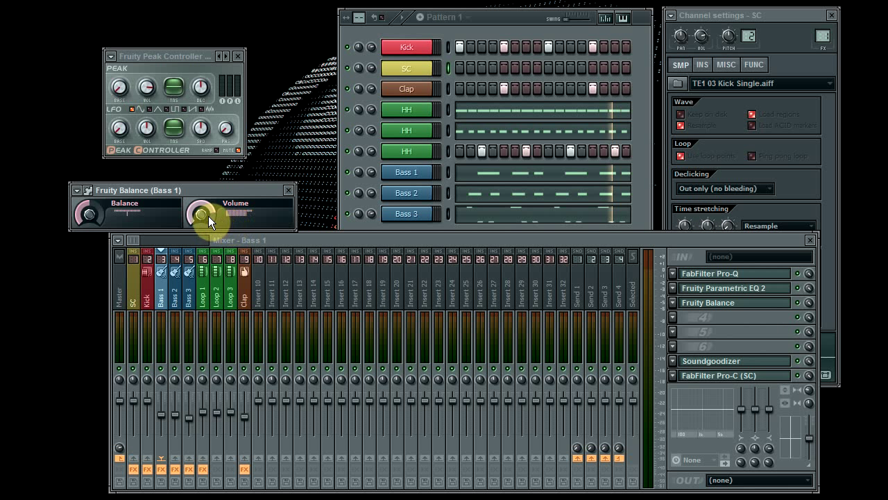
drag(212, 194, 240, 179)
- Link the Balance Volume knob to Peak ctrl (SC) with the Inverted mapping formula
right_click(228, 201)
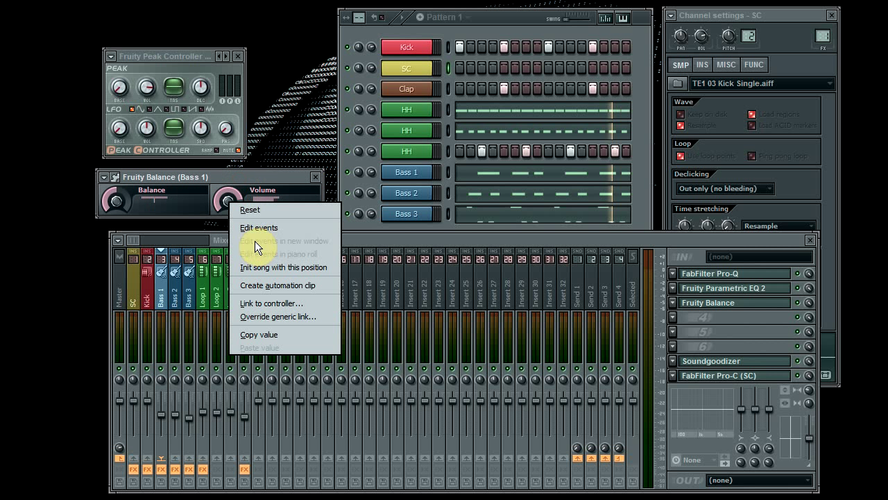
click(256, 304)
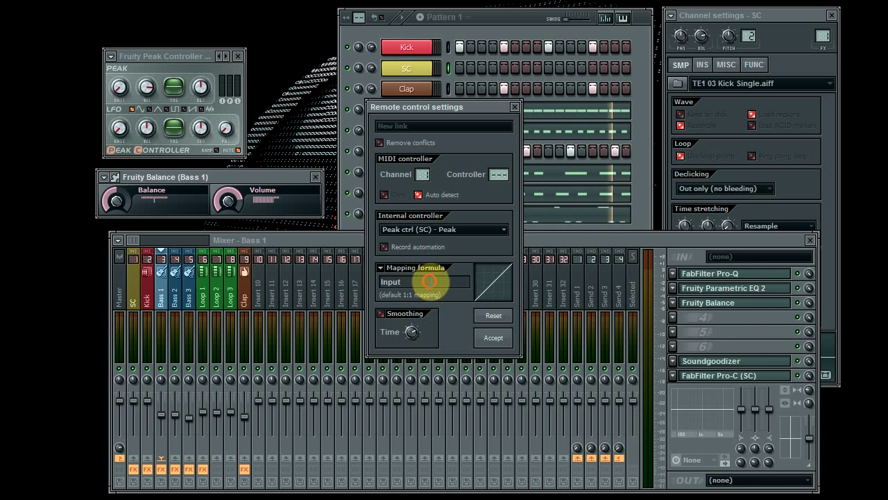
click(380, 268)
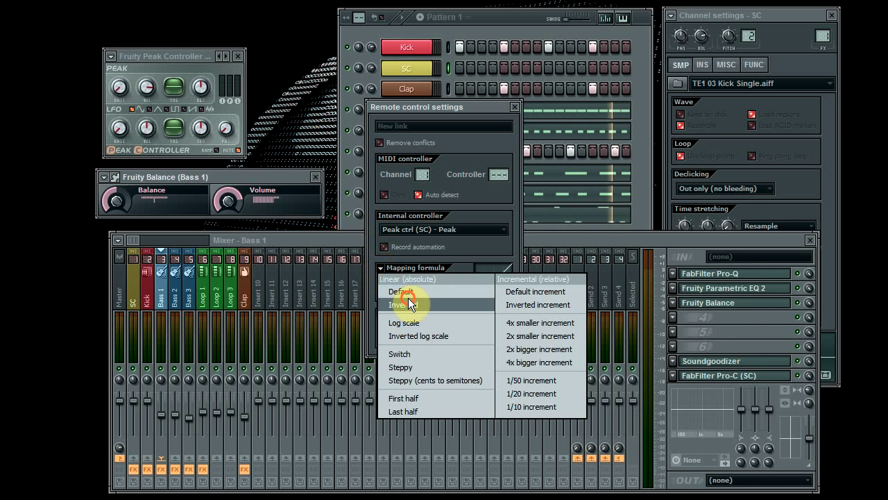
click(401, 292)
- Accept the Bass 1 link and load Fruity Balance onto the Bass 2 track
click(493, 340)
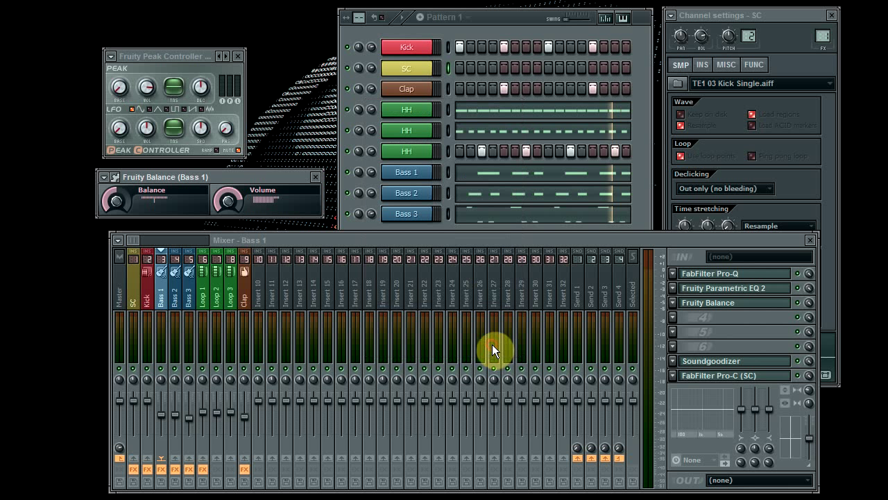
click(179, 299)
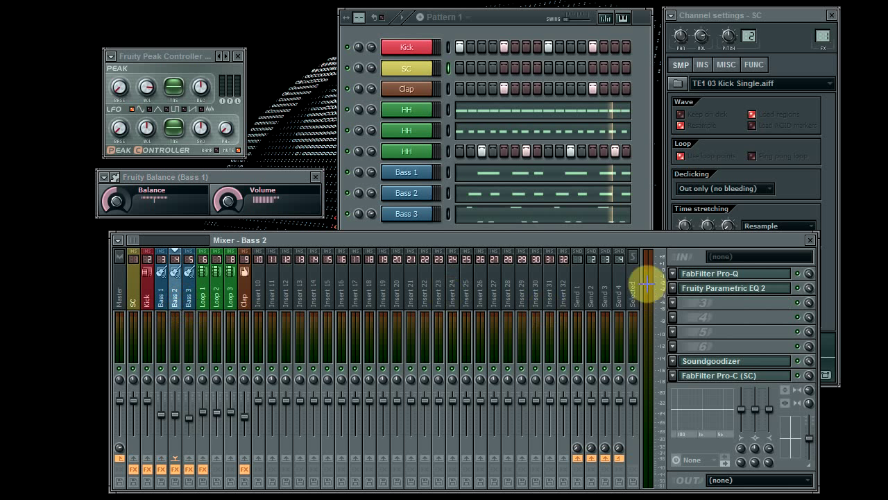
click(672, 302)
click(701, 205)
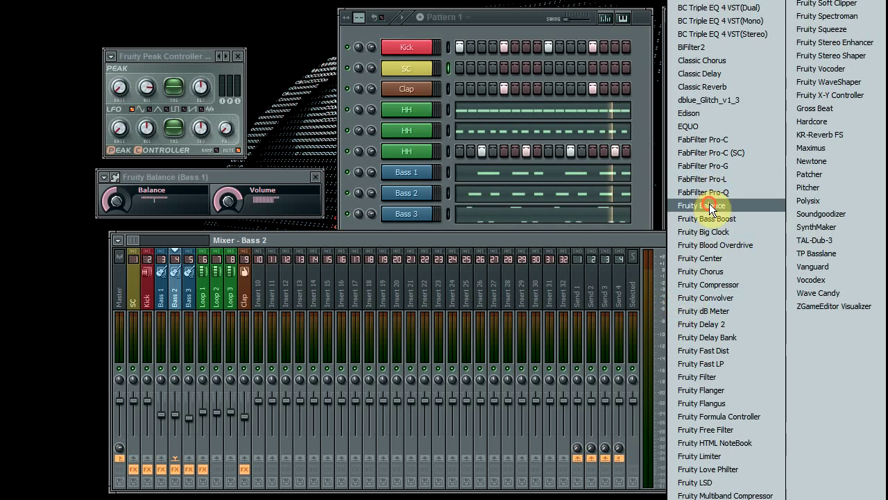
- Link the Bass 2 Balance Volume to Peak ctrl (SC) with Inverted mapping
right_click(203, 154)
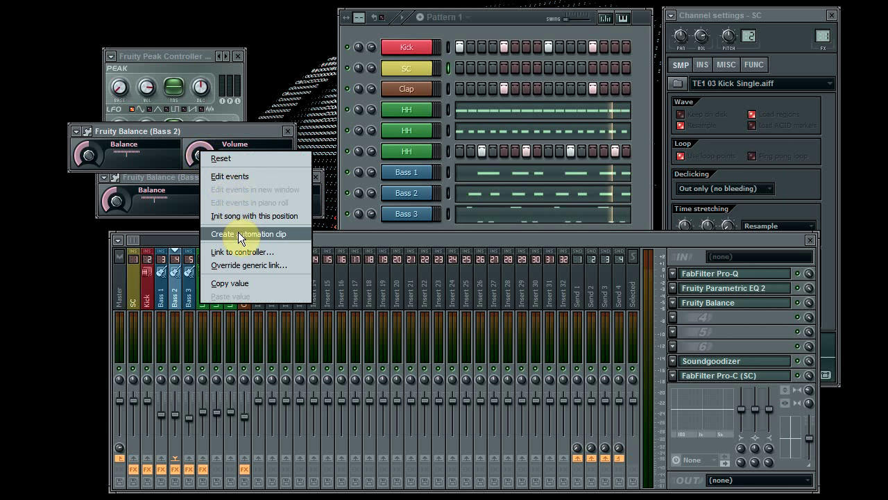
click(239, 252)
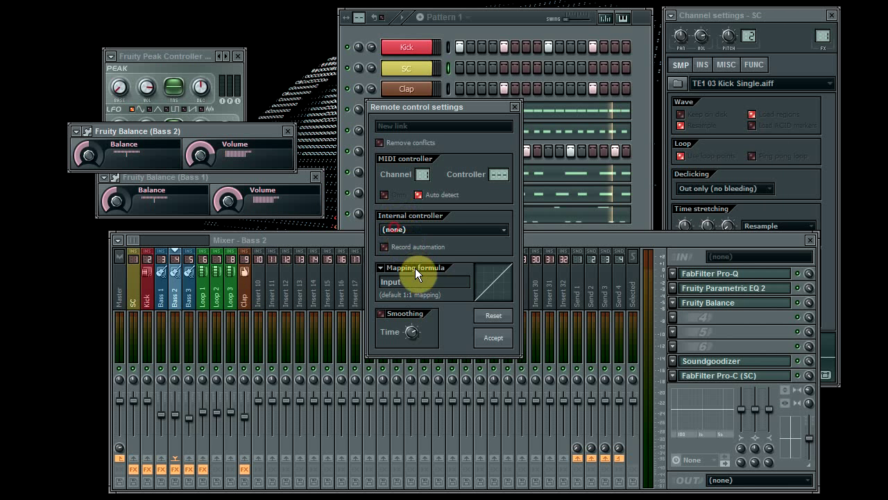
click(380, 268)
click(381, 269)
click(408, 305)
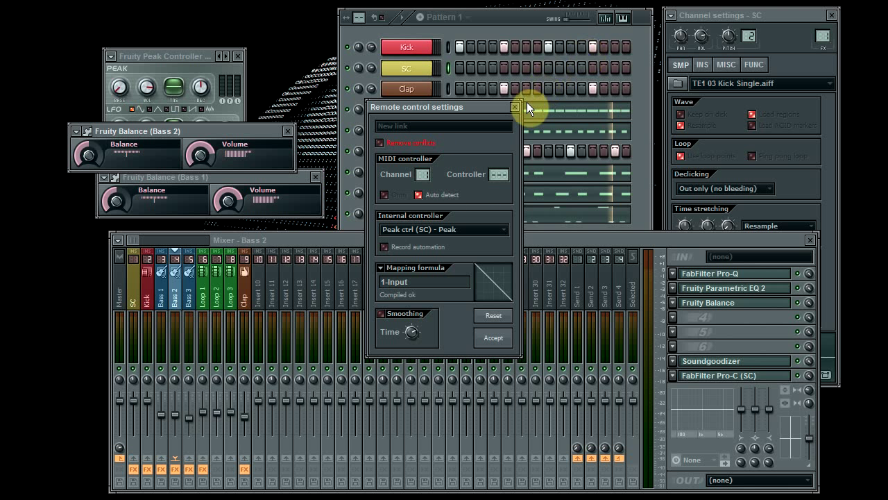
click(497, 339)
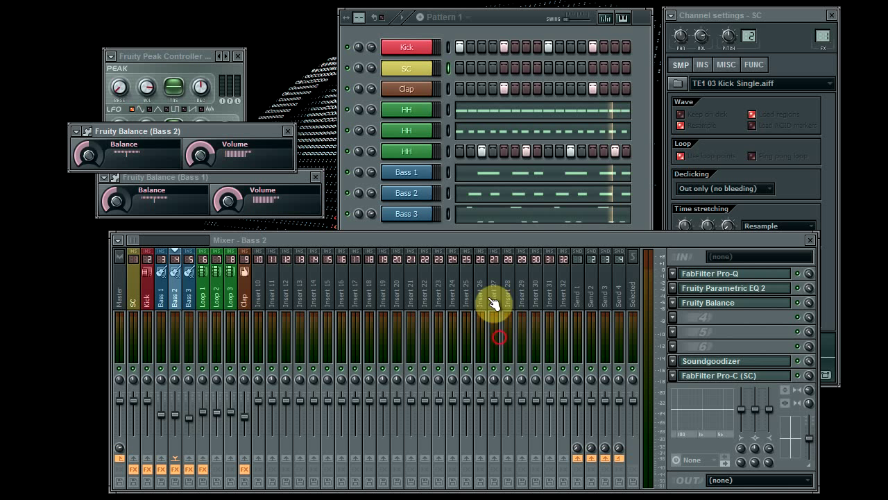
- Close the Bass 1 and Bass 2 Balance windows and open Bass 3's Fruity Balance
click(288, 131)
click(311, 173)
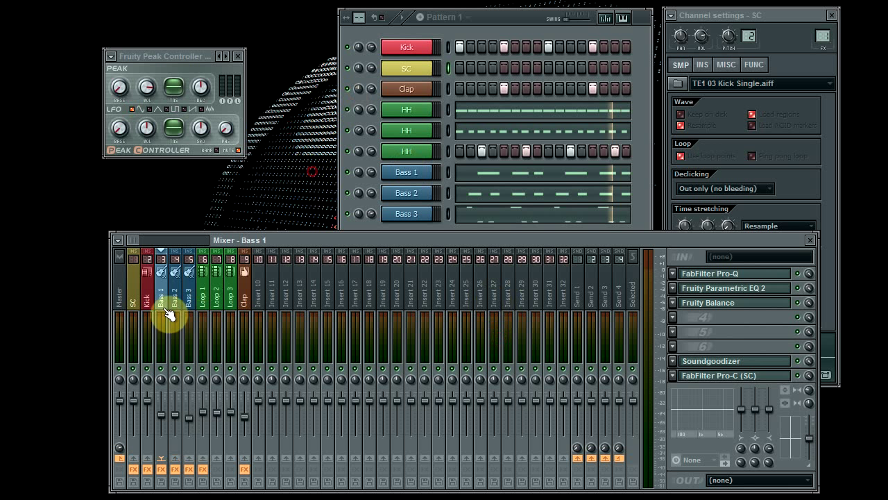
click(189, 297)
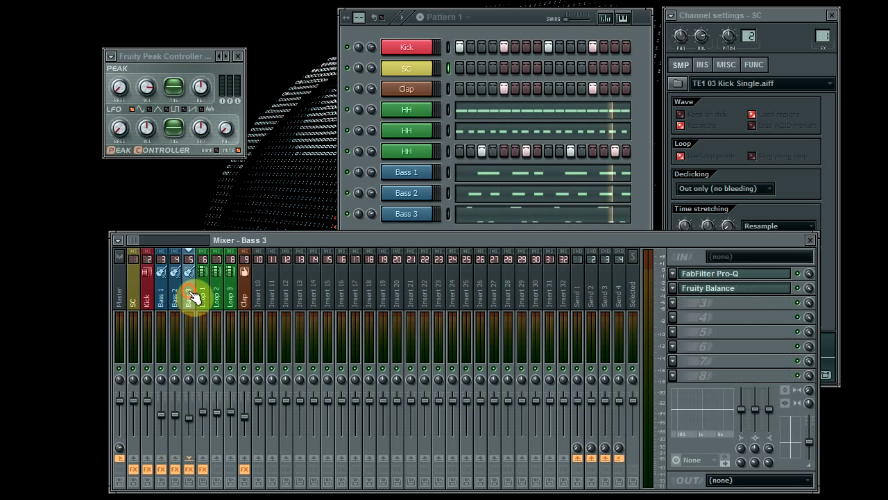
click(694, 288)
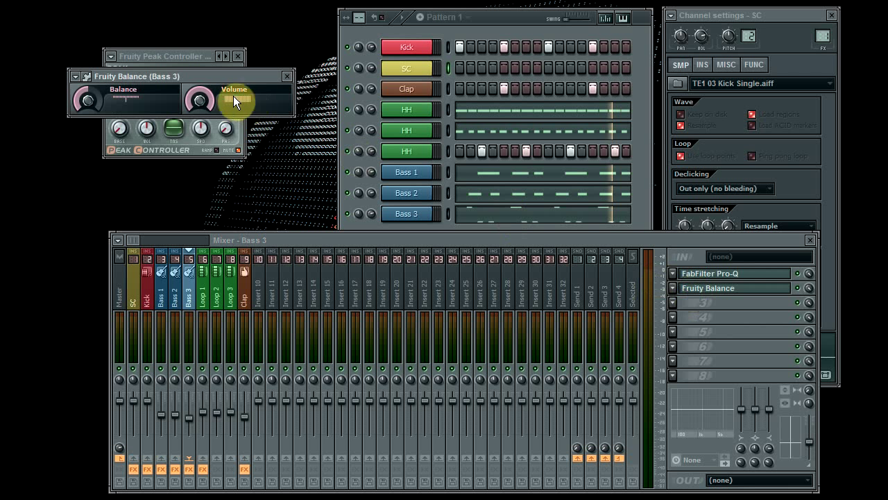
- Link the Bass 3 Balance Volume to Peak ctrl (SC) with Inverted mapping
right_click(202, 99)
click(229, 202)
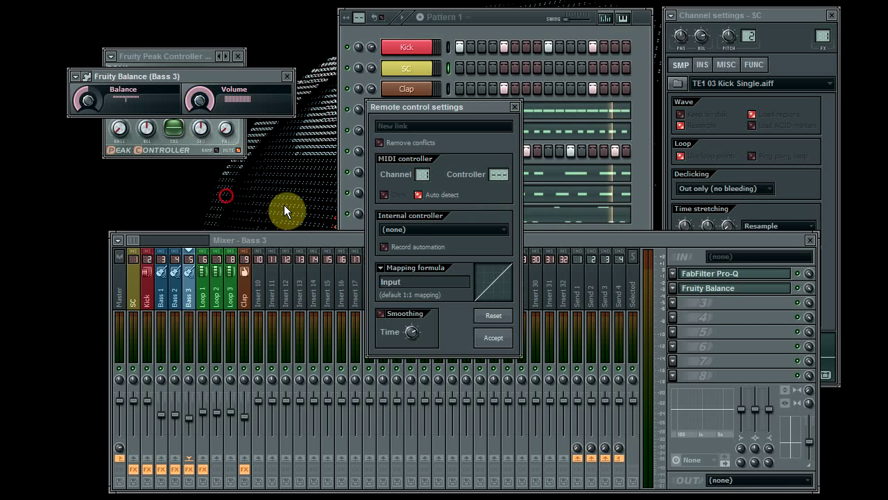
click(405, 229)
click(430, 276)
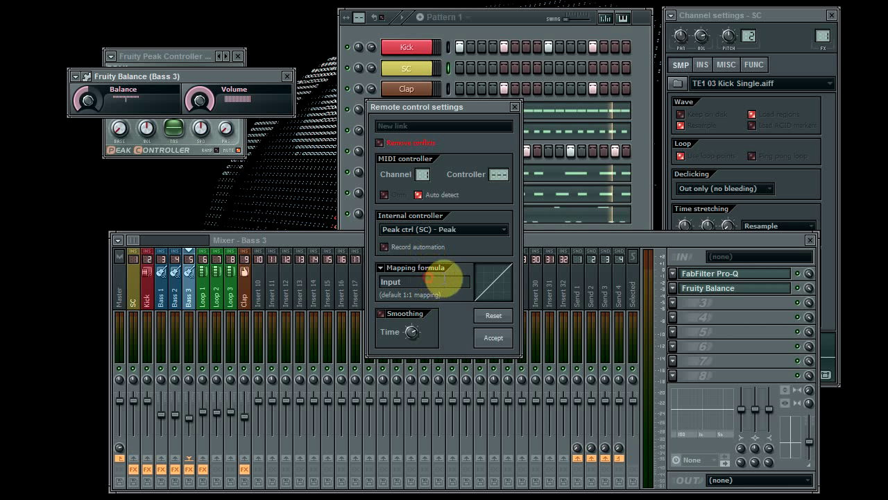
click(381, 267)
click(403, 305)
click(489, 344)
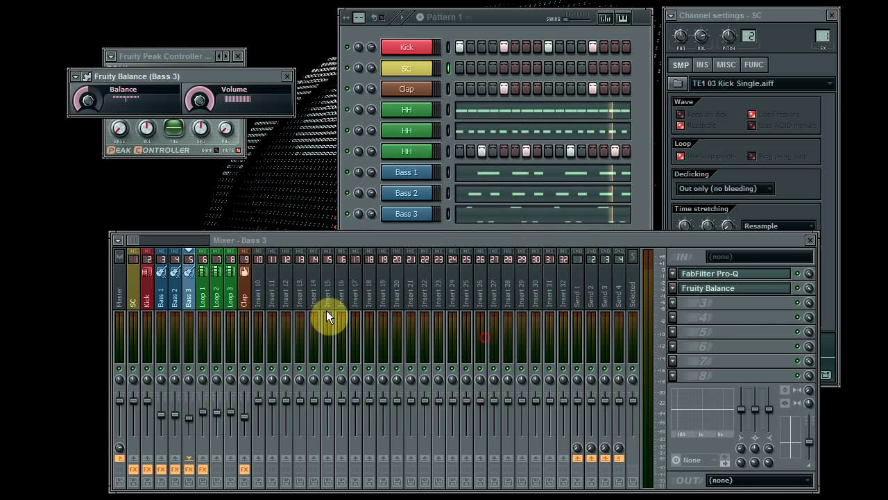
click(209, 295)
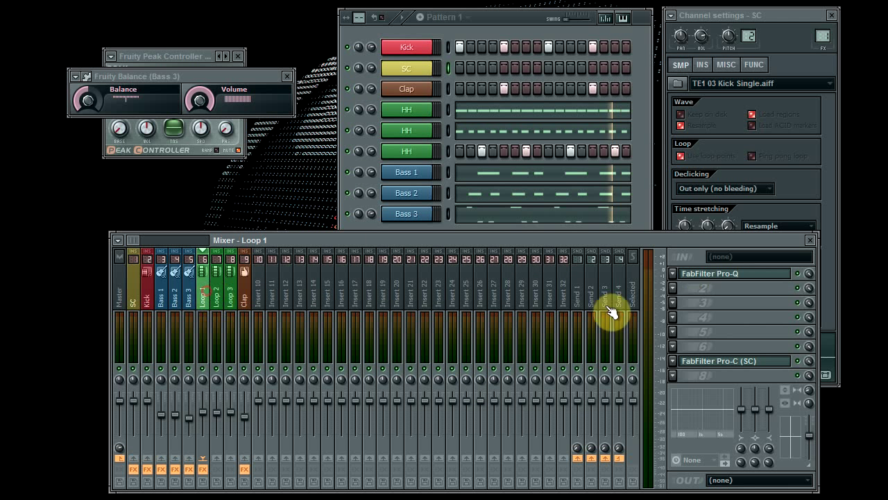
- Add Fruity Balance to Loop 1 and link its Volume to Peak ctrl (SC), inverted
click(671, 288)
click(722, 206)
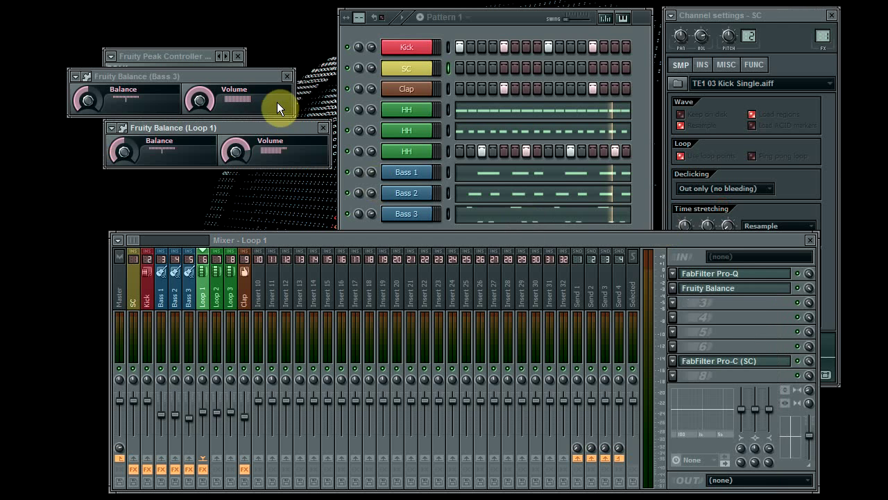
right_click(240, 148)
click(283, 250)
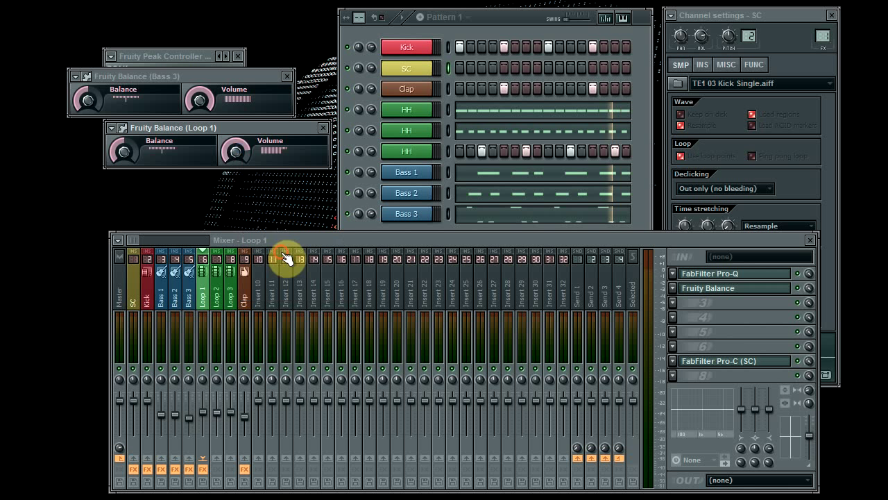
click(416, 229)
click(428, 278)
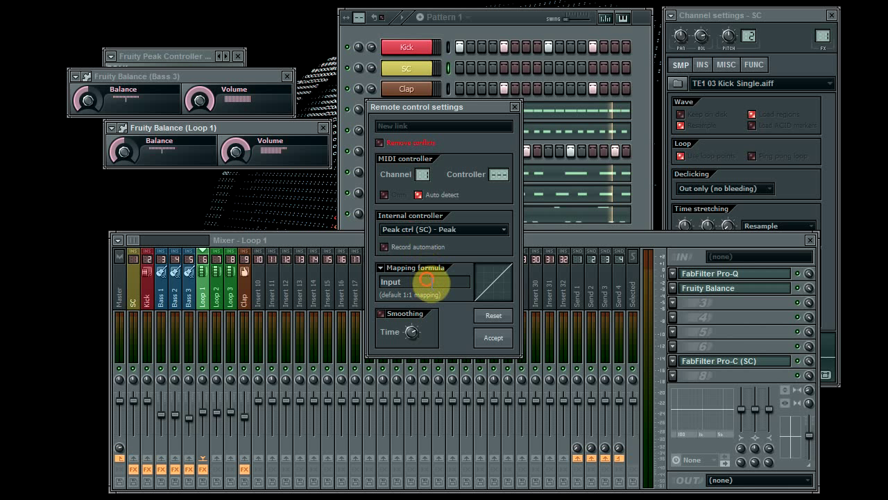
click(390, 276)
click(398, 302)
click(491, 337)
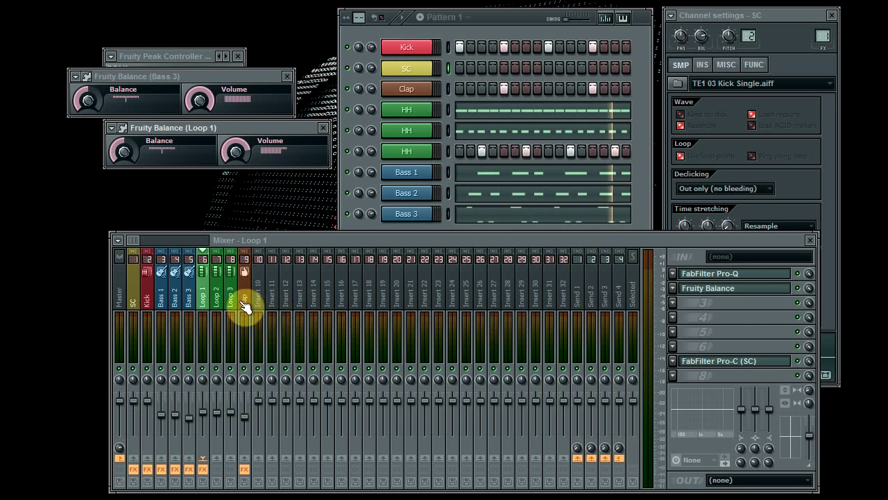
click(217, 300)
- Add Fruity Balance to Loop 2's first slot and link its Volume inversely to Peak ctrl (SC)
click(672, 273)
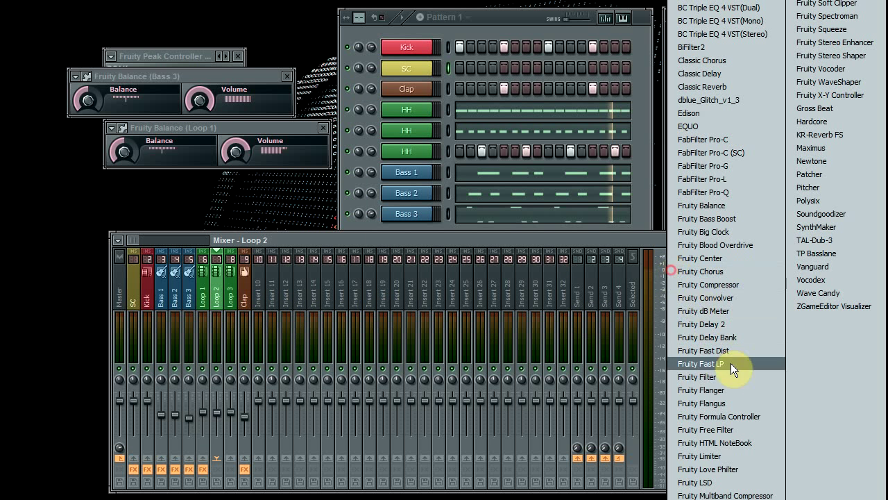
click(735, 205)
right_click(239, 98)
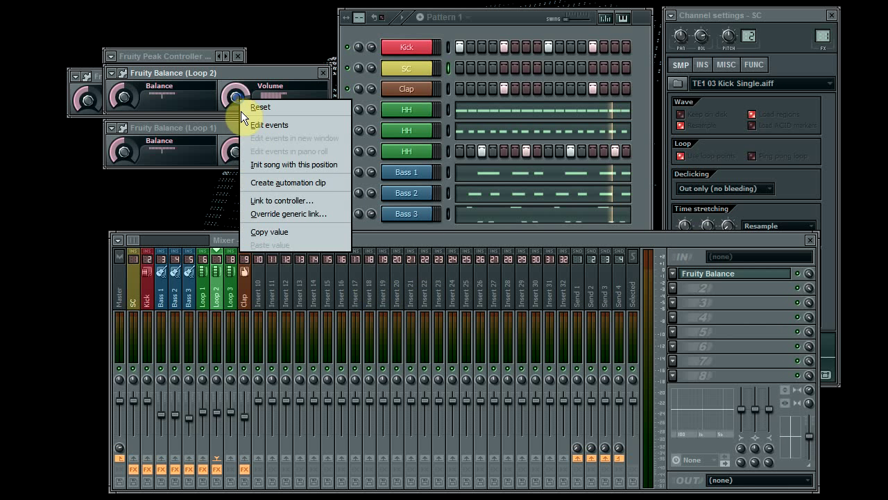
click(273, 198)
click(396, 230)
click(412, 281)
click(387, 275)
click(399, 304)
click(490, 340)
click(232, 291)
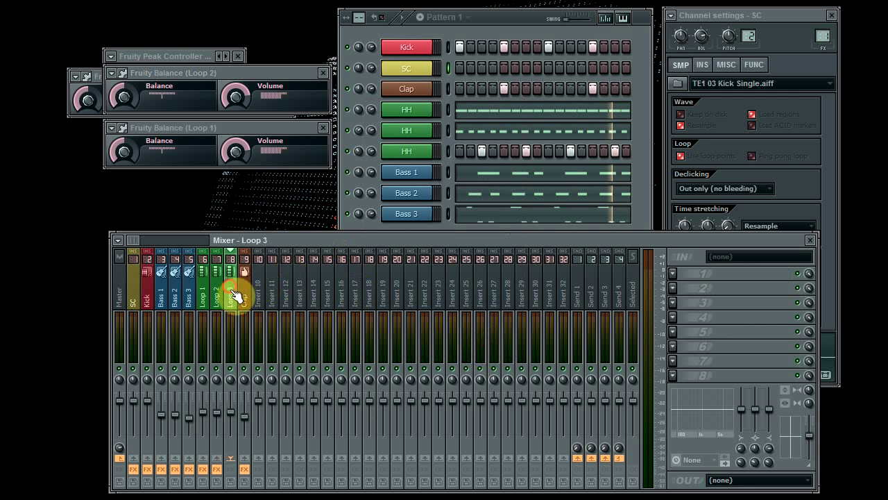
click(677, 274)
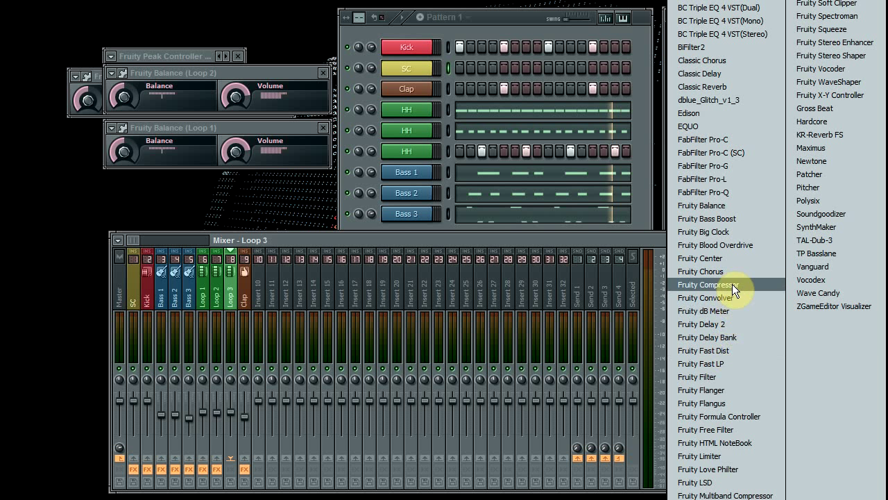
- Add Fruity Balance to Loop 3 and link its Volume to Peak ctrl (SC) - Peak, Inverted
click(729, 205)
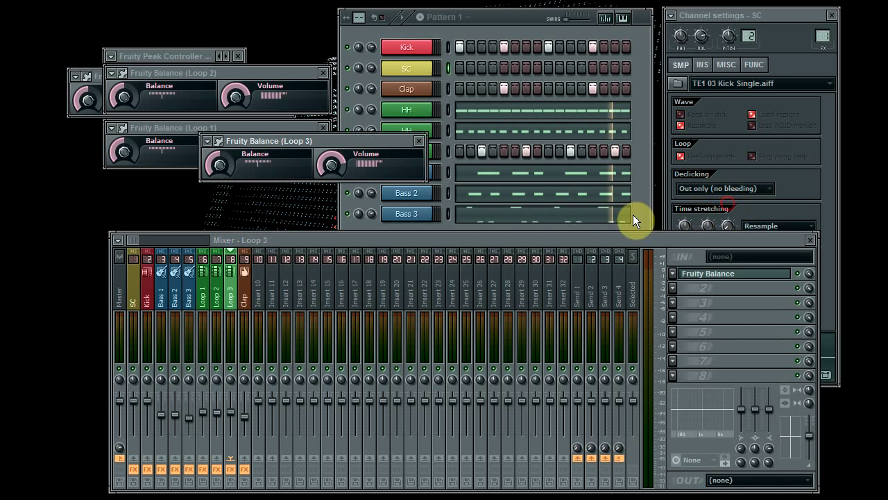
right_click(332, 163)
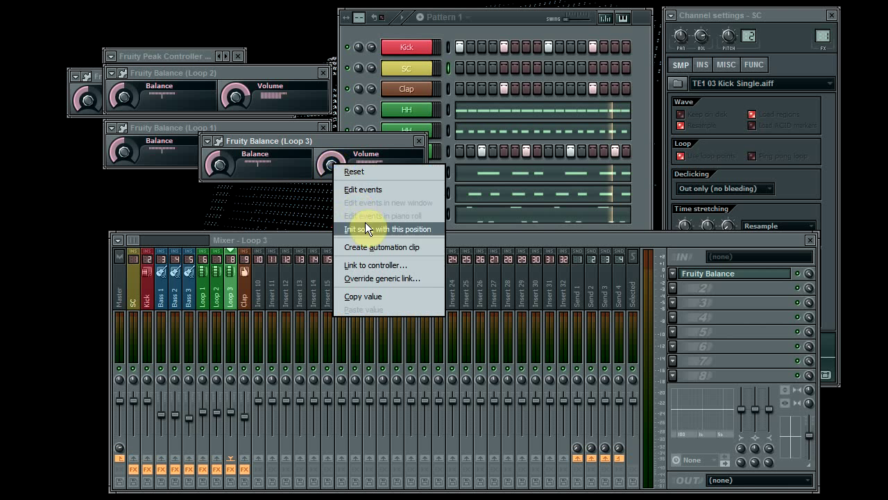
click(379, 260)
click(406, 235)
click(415, 281)
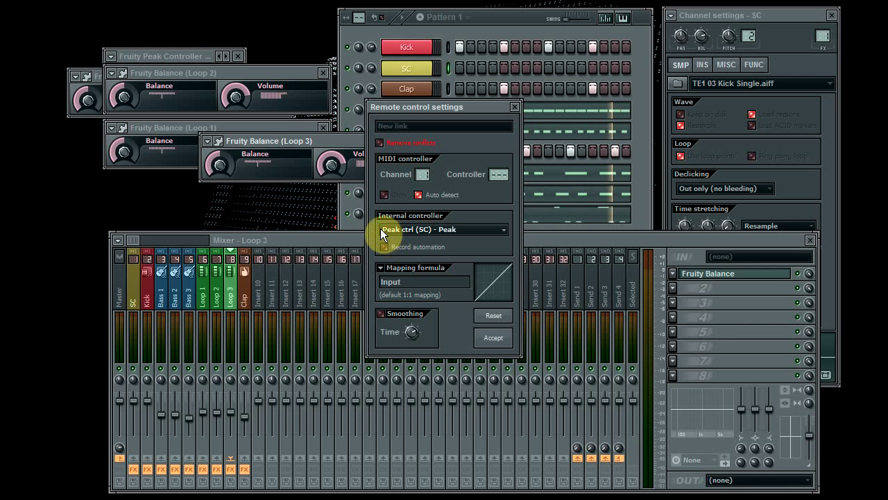
click(380, 268)
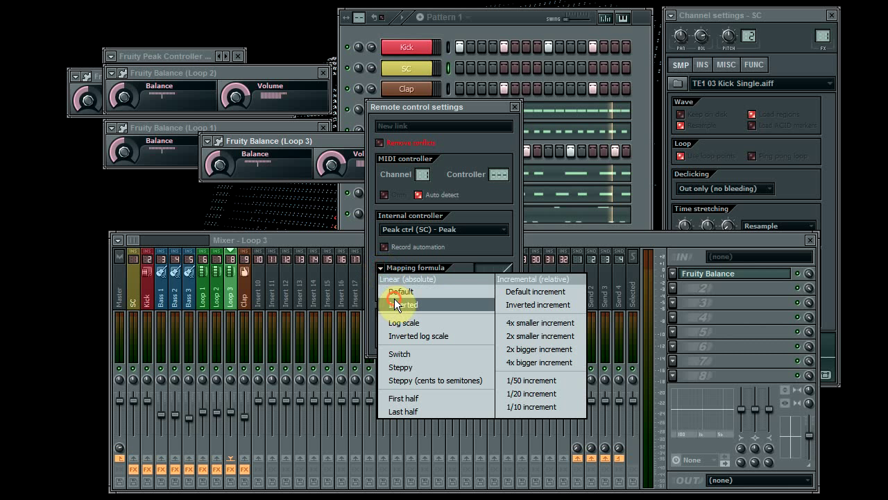
click(397, 304)
click(491, 334)
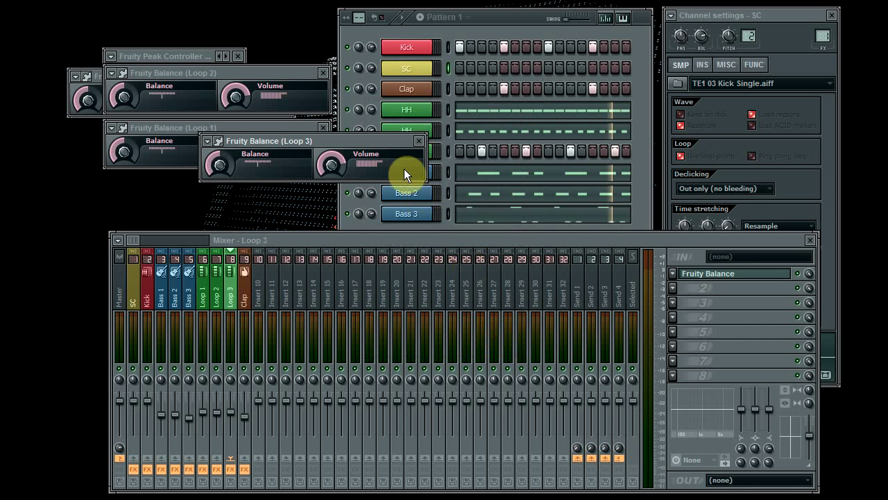
- Rearrange the Balance windows and close the Loop 2 Balance window
drag(396, 141, 299, 170)
mouse_move(295, 77)
mouse_down()
mouse_move(282, 75)
mouse_move(301, 83)
mouse_up()
click(327, 78)
- Close the Bass 3, Loop 1 and Loop 3 Balance windows and focus the SC Peak Controller
click(287, 74)
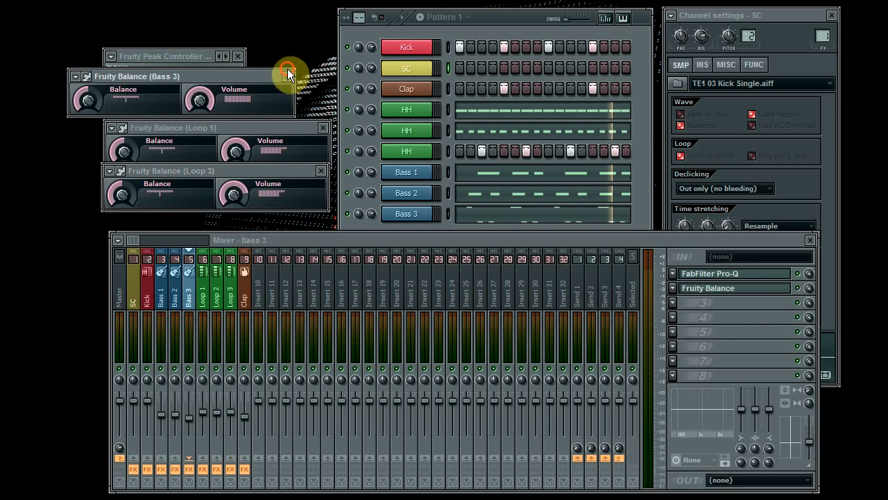
click(321, 74)
click(322, 127)
click(322, 128)
click(322, 171)
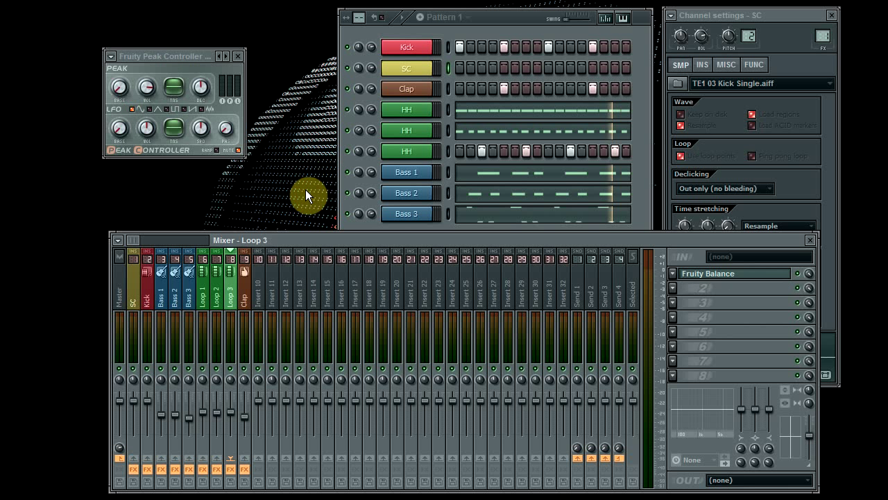
click(145, 87)
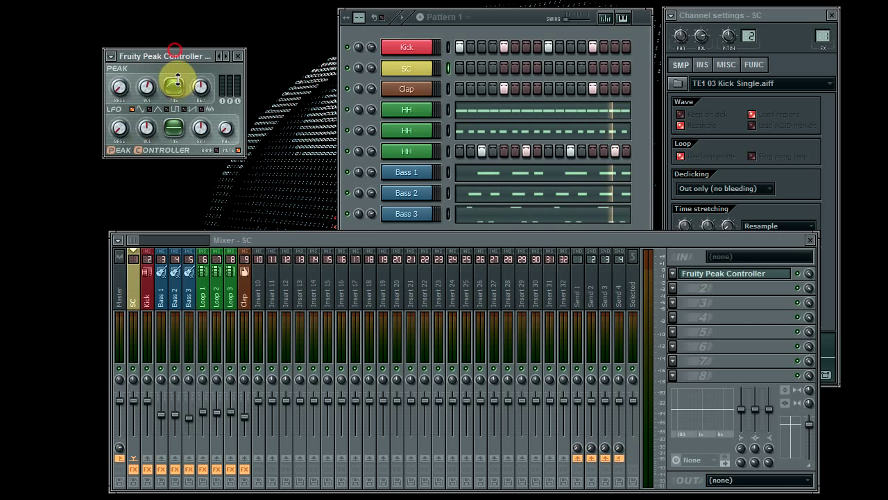
- Fill the SC channel every 4 steps, shift the pattern two steps later, and start playback
right_click(420, 70)
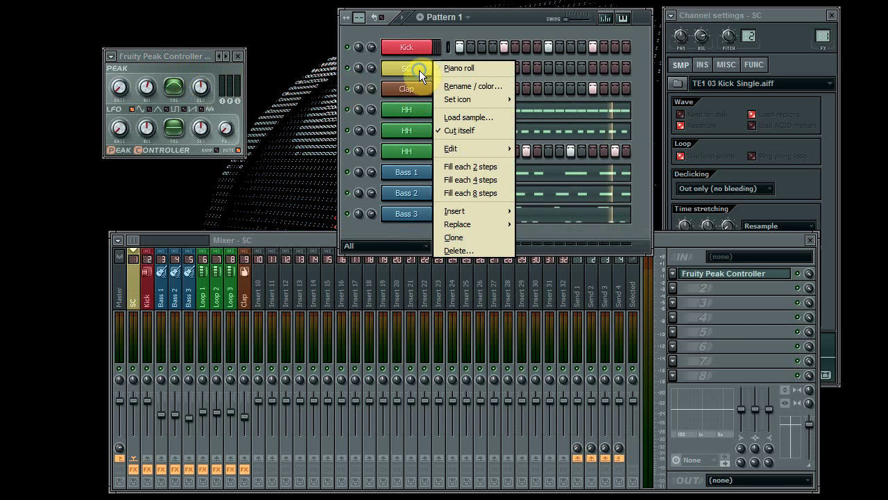
click(482, 179)
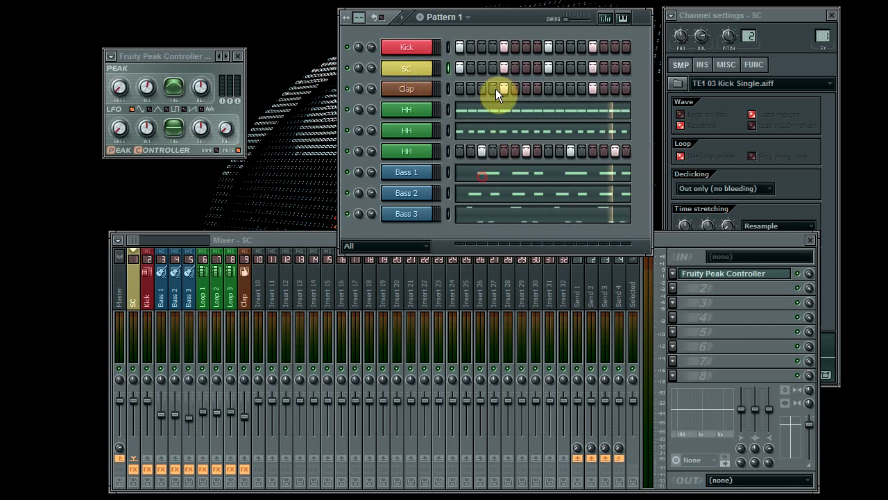
scroll(483, 59, down, 2)
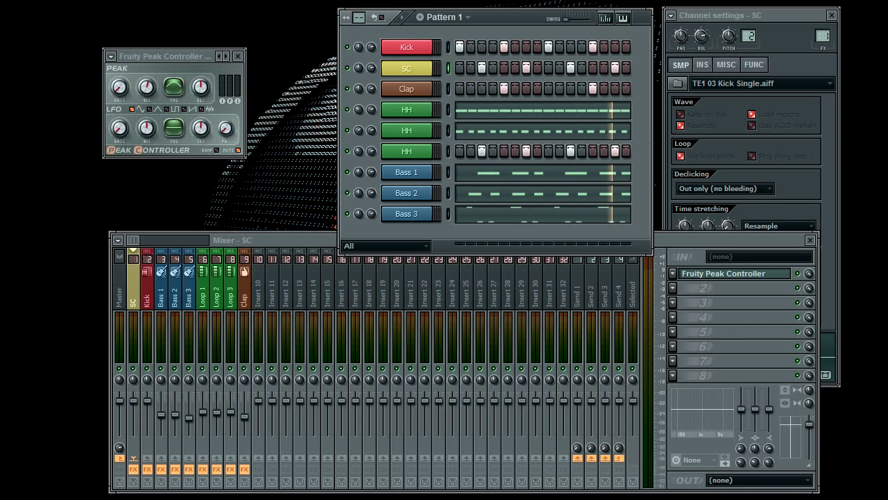
key(space)
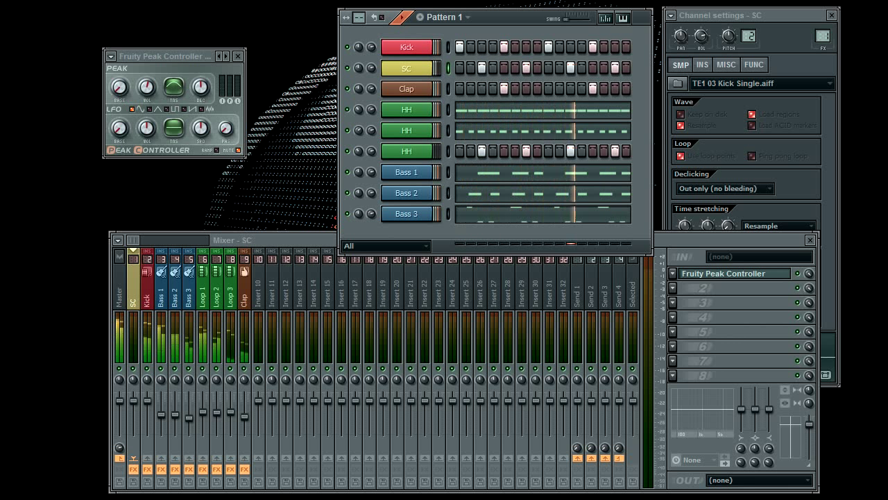
- Turn the Peak Controller's Peak TNS knob all the way up
click(148, 86)
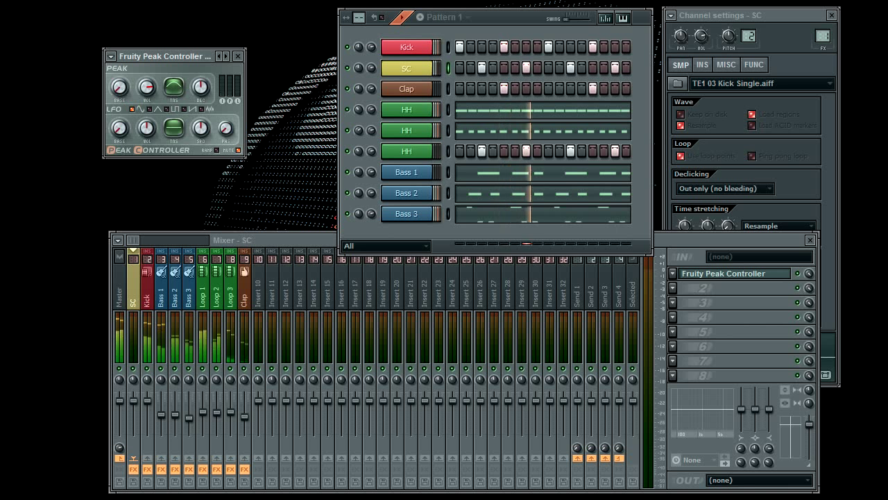
click(171, 85)
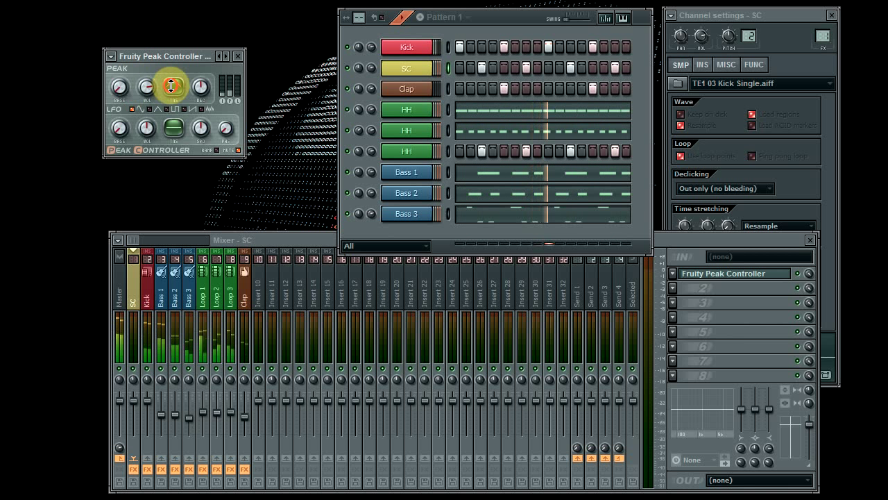
drag(171, 86, 146, 79)
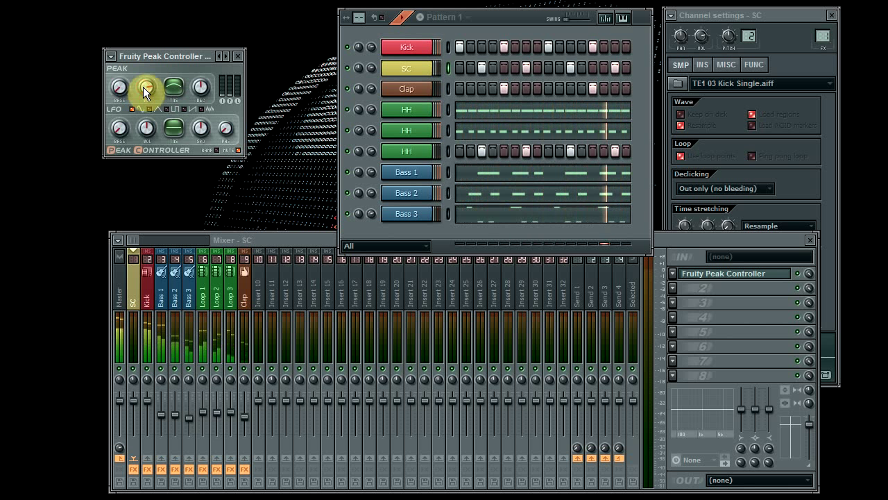
- Open the Bass 1 insert's Fruity Balance, review the Peak Controller, then close both plugin windows
click(163, 306)
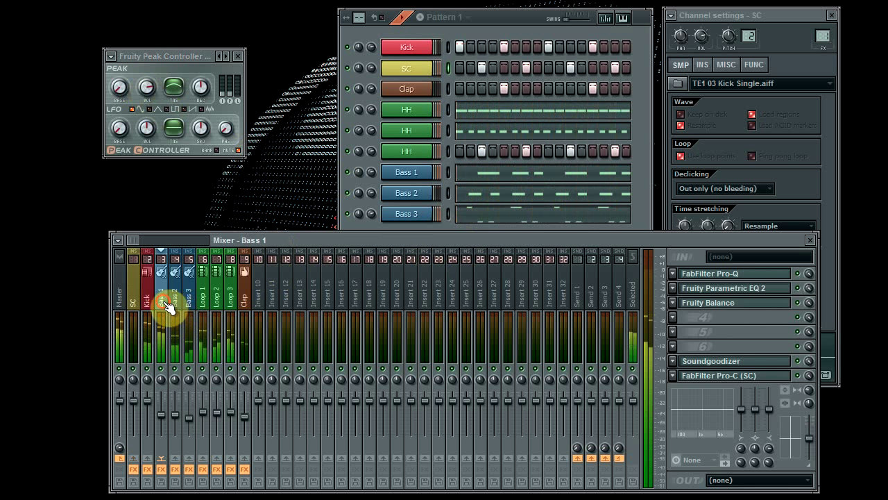
click(728, 302)
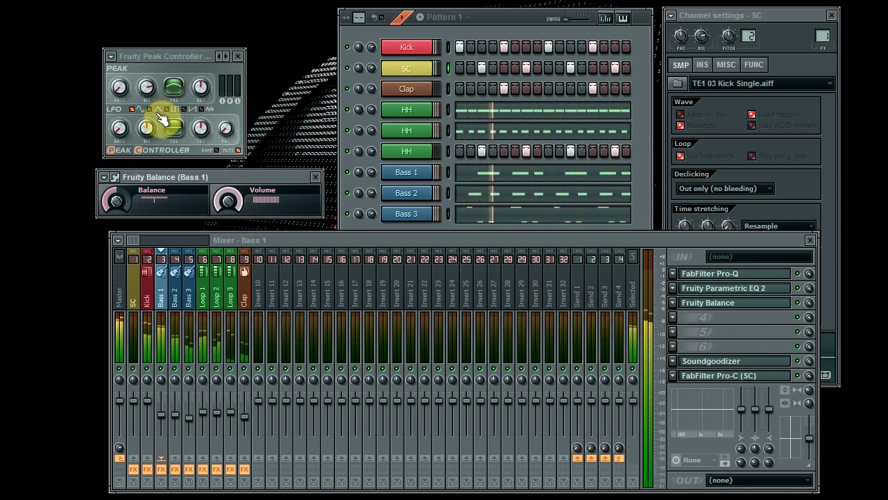
click(141, 91)
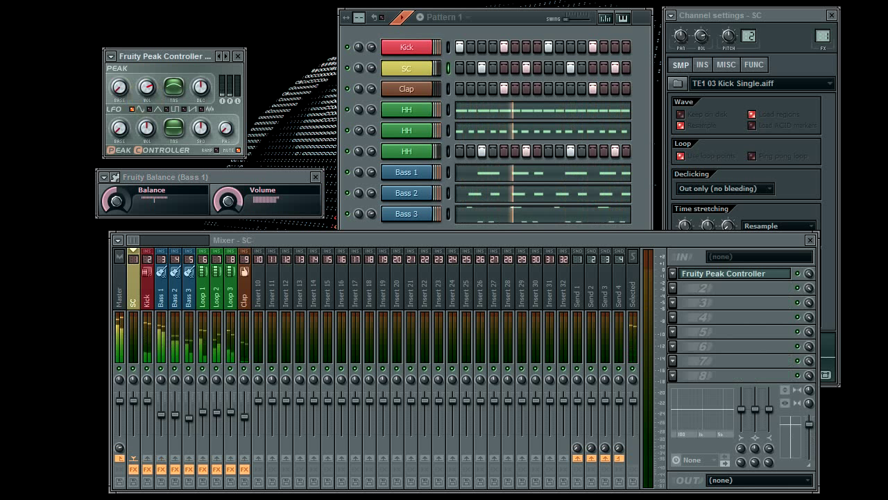
click(174, 86)
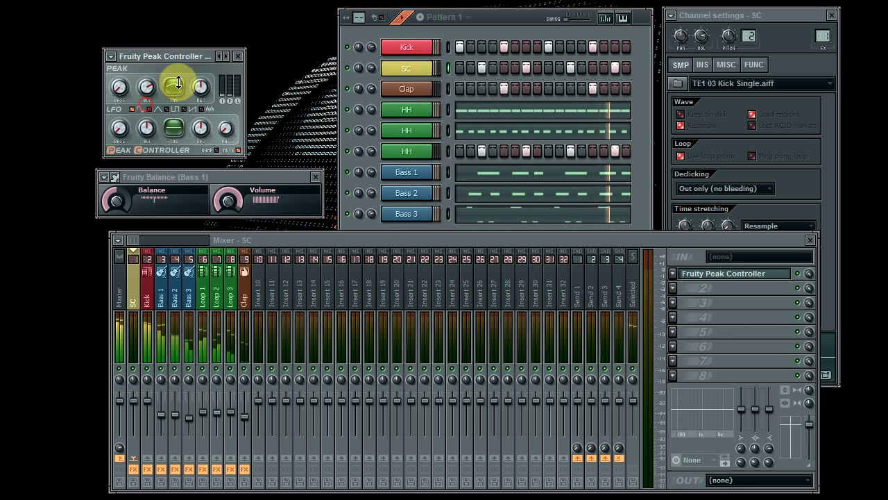
click(238, 56)
click(315, 177)
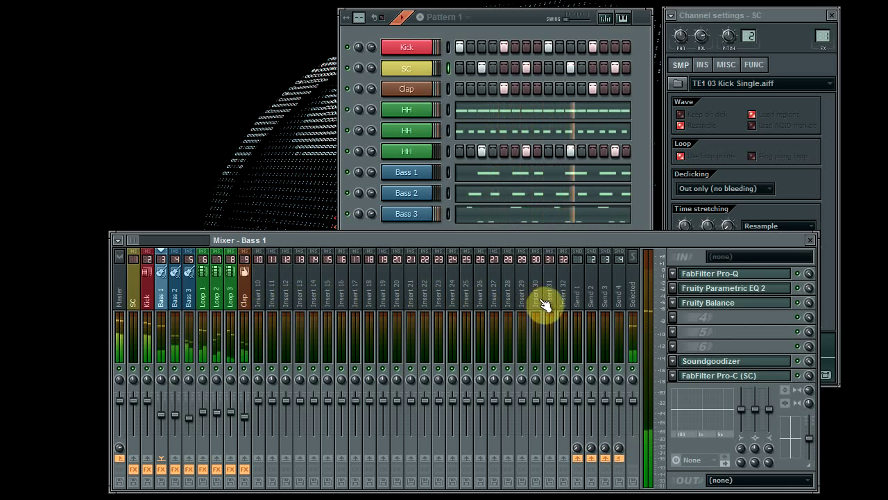